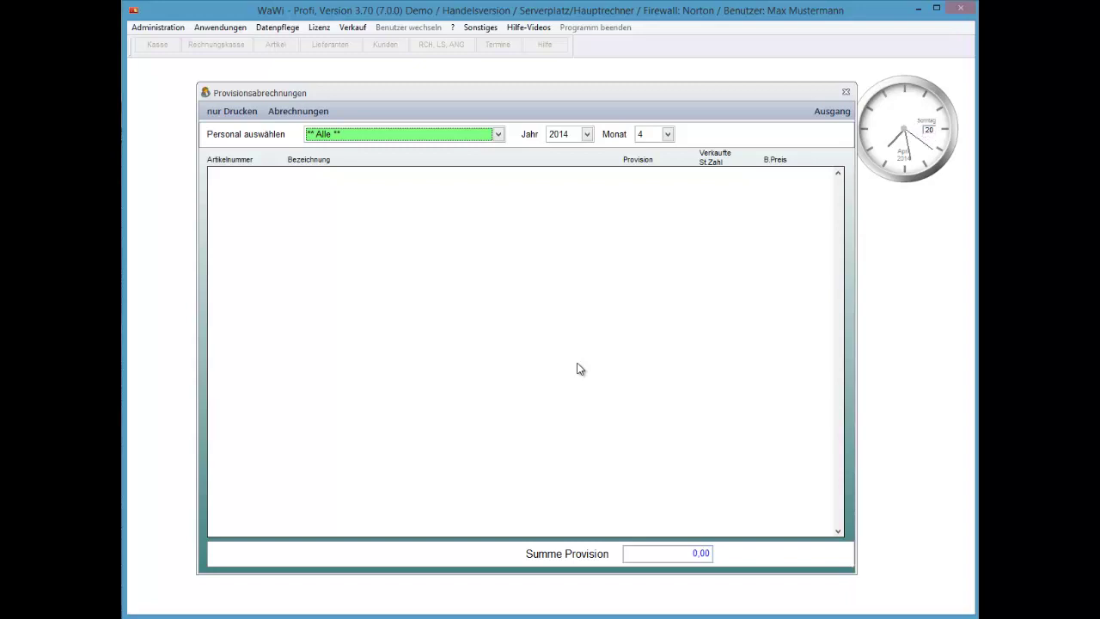
- Close the commission settlements, check them once more from the evaluations, and leave the evaluations menu
{"action": "key", "text": "Escape"}
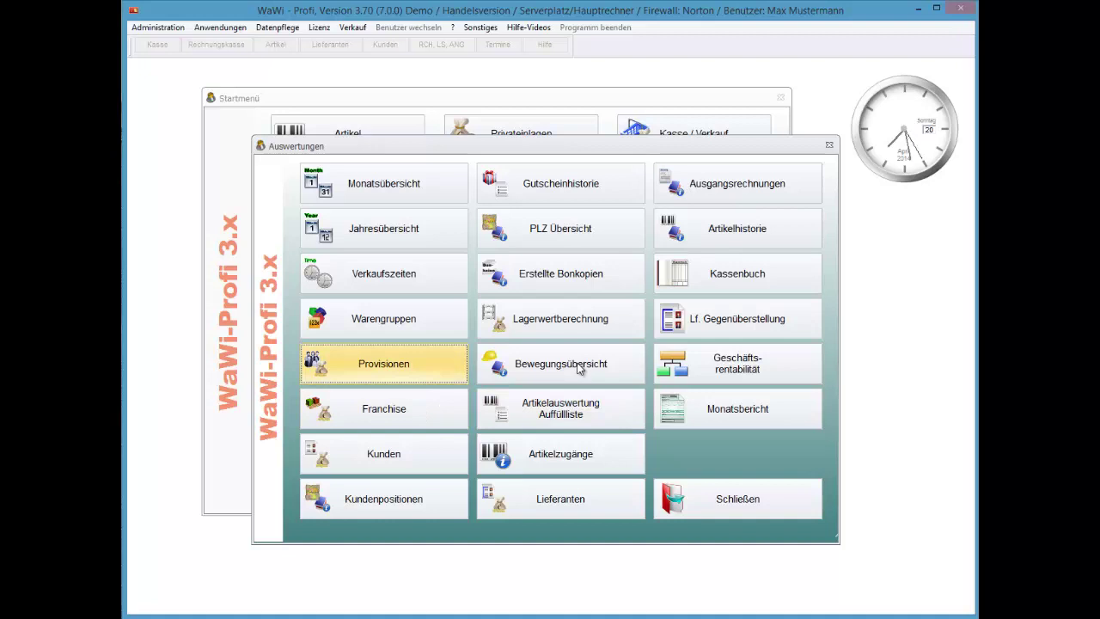
{"action": "key", "text": "Return"}
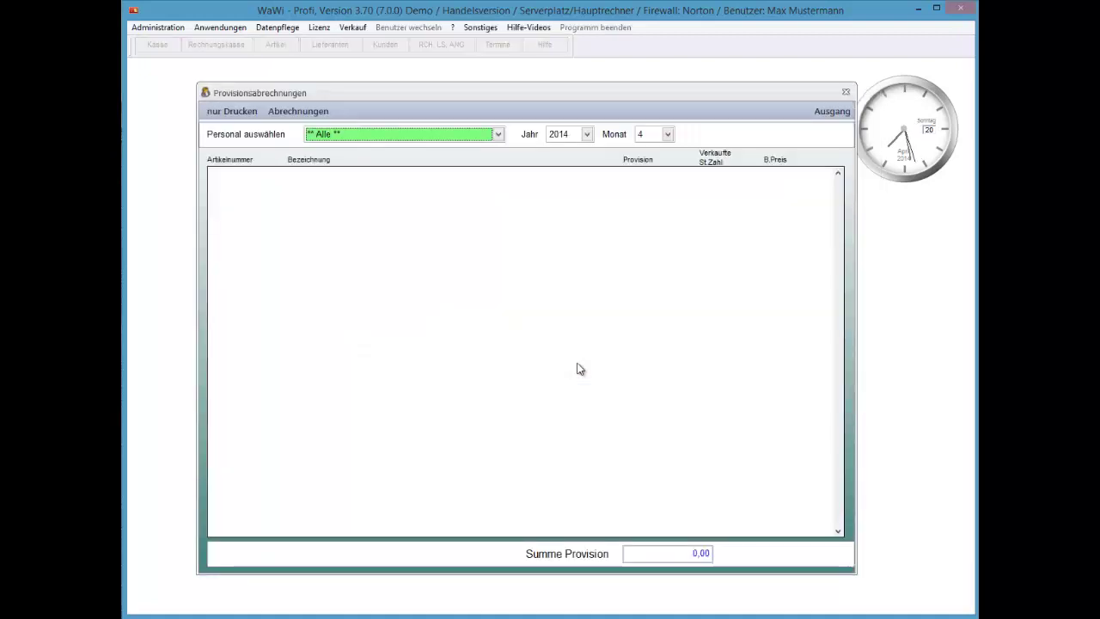
{"action": "key", "text": "Escape"}
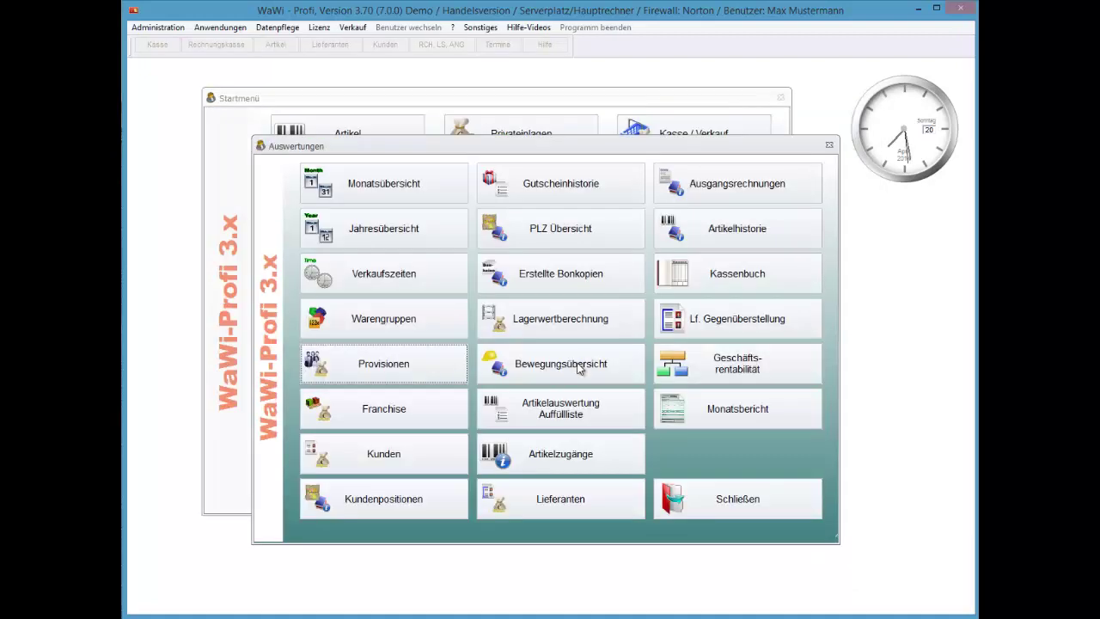
{"action": "key", "text": "Escape"}
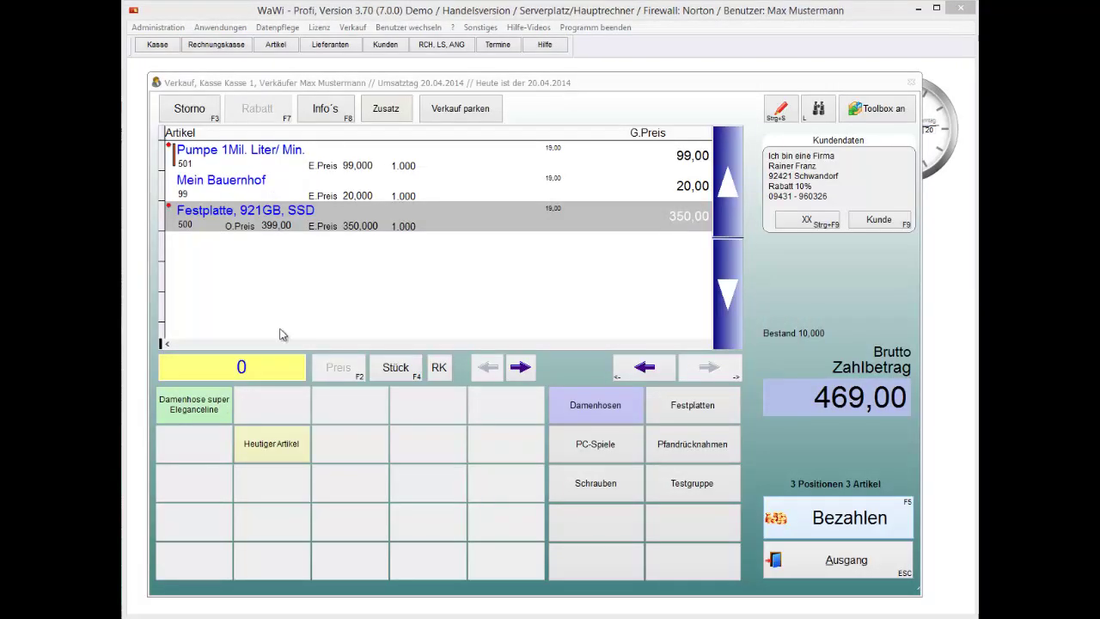
- Settle the three-item sale by invoice with Überweisung and the delivery option andere, declining the additional e-mail dispatch
{"action": "left_click", "coordinate": [812, 519]}
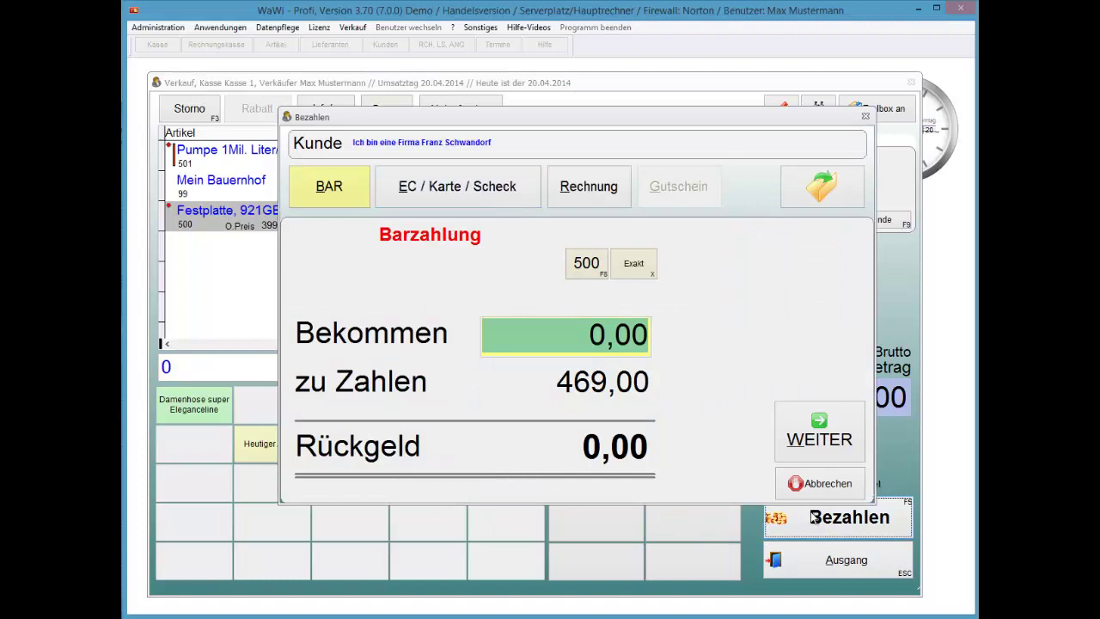
{"action": "key", "text": "alt+r"}
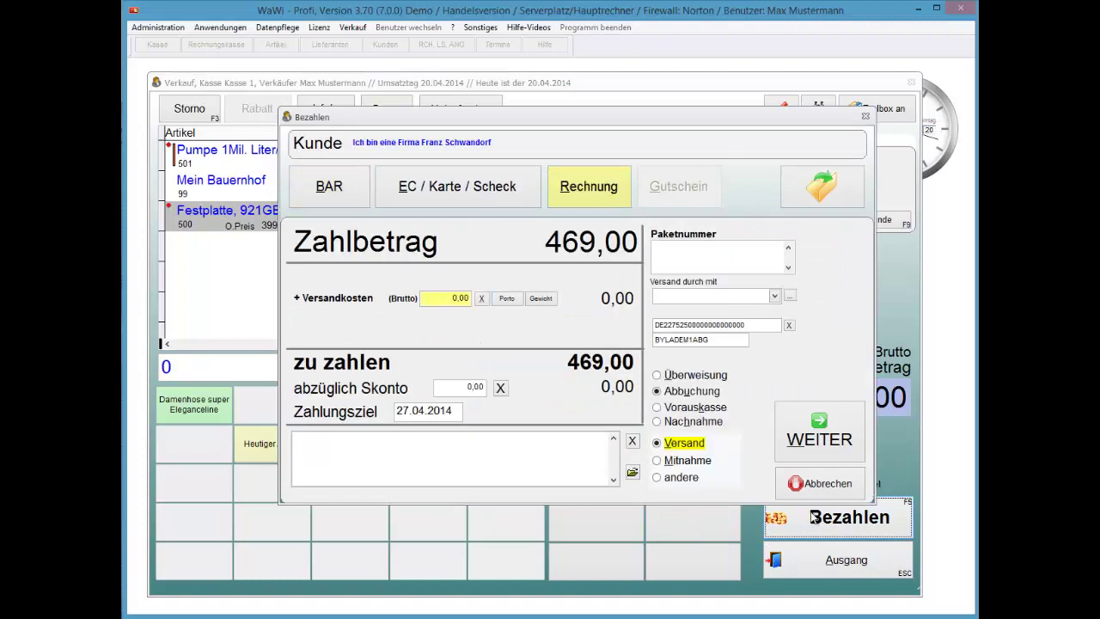
{"action": "key", "text": "alt+ü"}
{"action": "key", "text": "alt+w"}
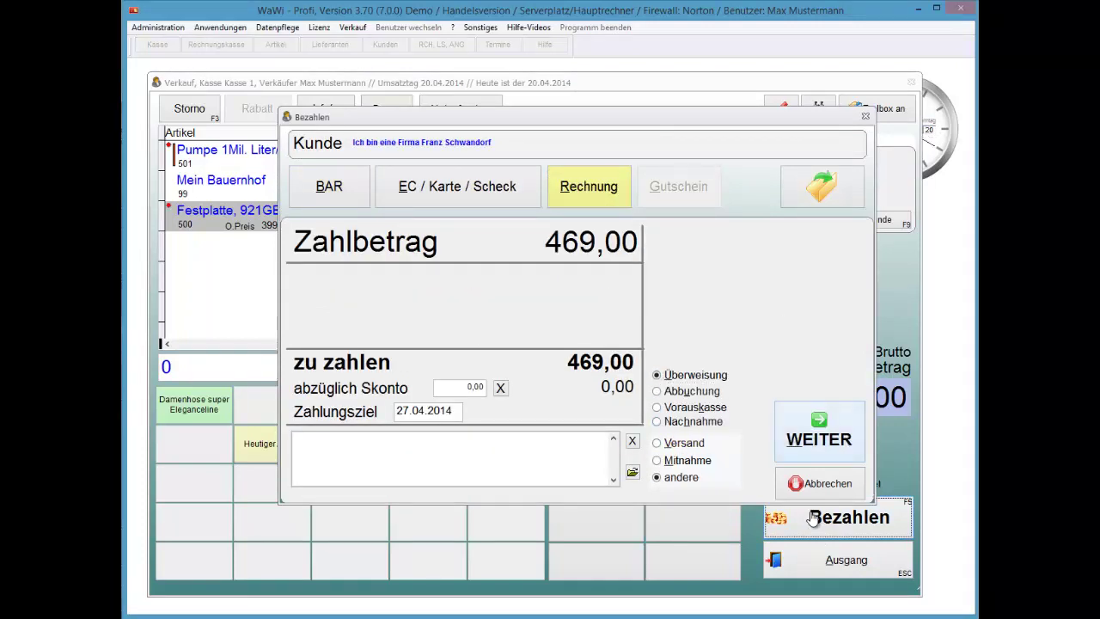
{"action": "key", "text": "alt+ü"}
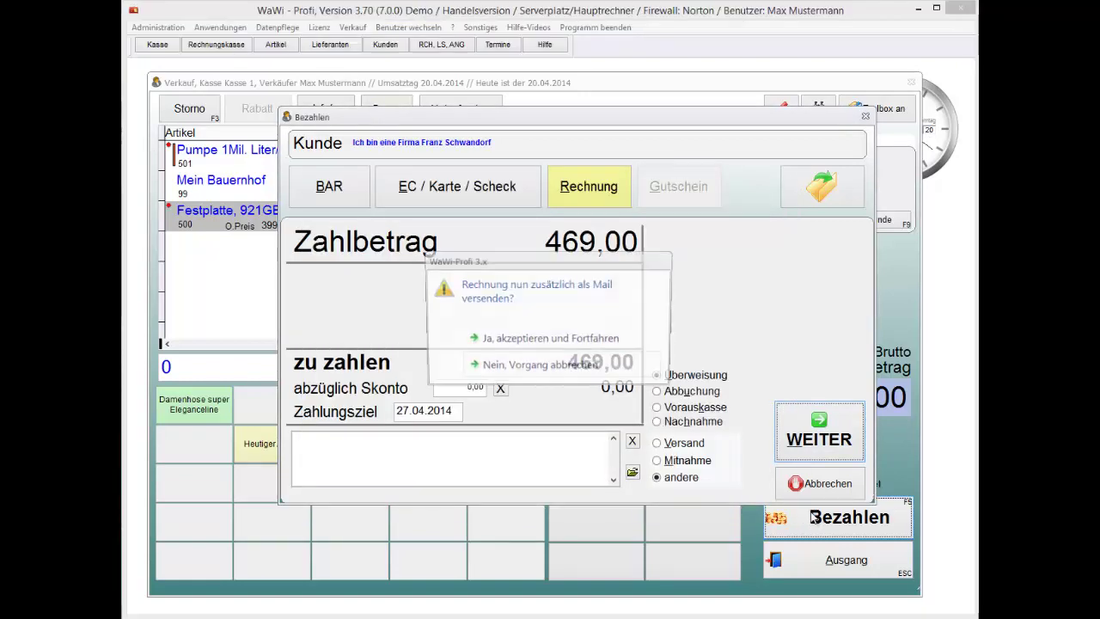
{"action": "key", "text": "Return"}
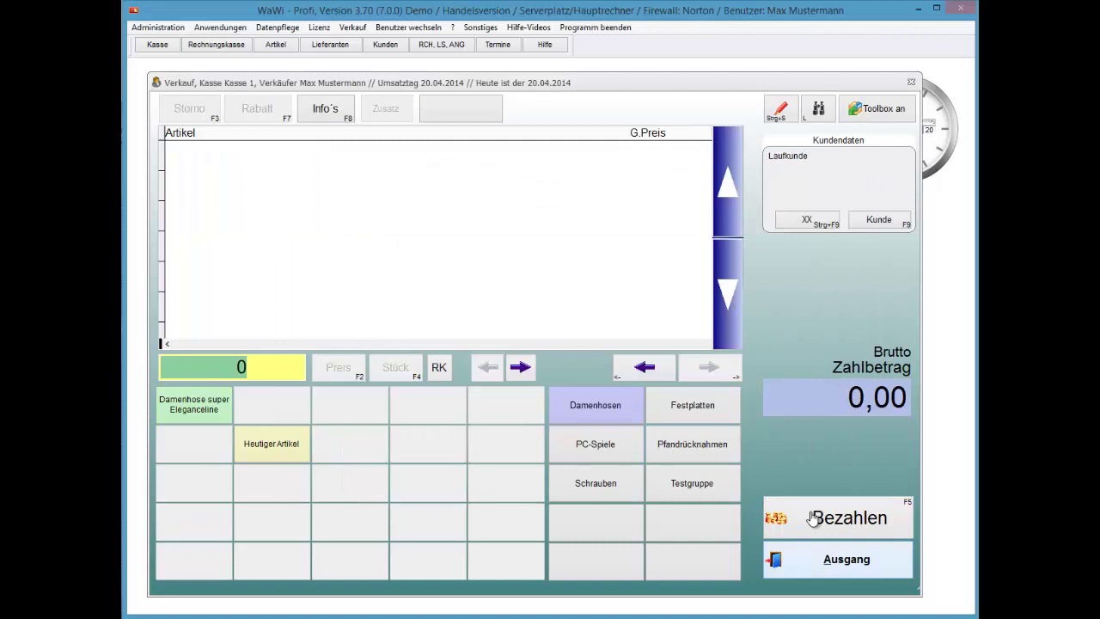
- Leave the register and open the commission settlements (Provisionen) in the evaluations
{"action": "key", "text": "alt+a"}
{"action": "key", "text": "alt+a"}
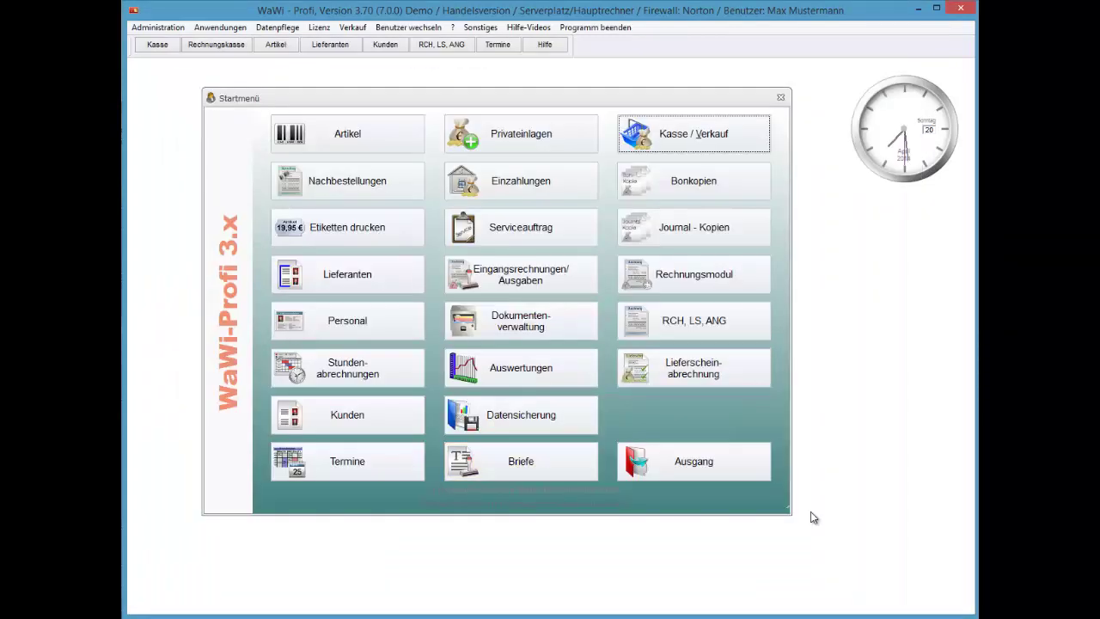
{"action": "left_click", "coordinate": [520, 368]}
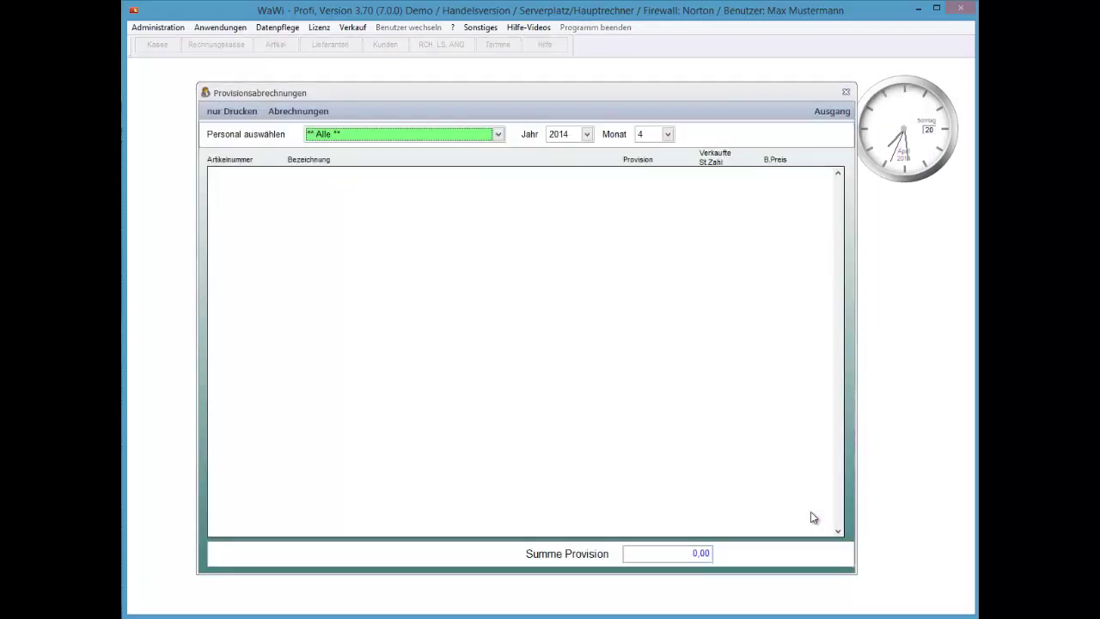
- Go through the staff list in the commission settlements and select the first employee for month 4 of 2014
{"action": "key", "text": "alt+Down"}
{"action": "key", "text": "Up"}
{"action": "key", "text": "Up"}
{"action": "key", "text": "Up"}
{"action": "key", "text": "Down"}
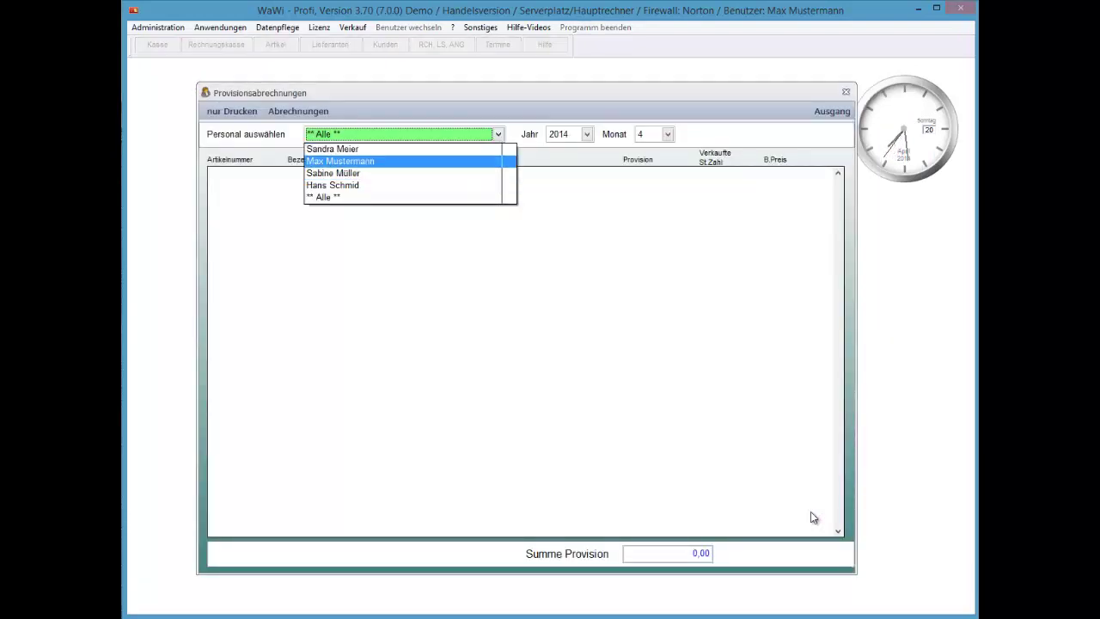
{"action": "key", "text": "Down"}
{"action": "key", "text": "Down"}
{"action": "key", "text": "Down"}
{"action": "key", "text": "Up"}
{"action": "key", "text": "Up"}
{"action": "key", "text": "Up"}
{"action": "key", "text": "Up"}
{"action": "key", "text": "Return"}
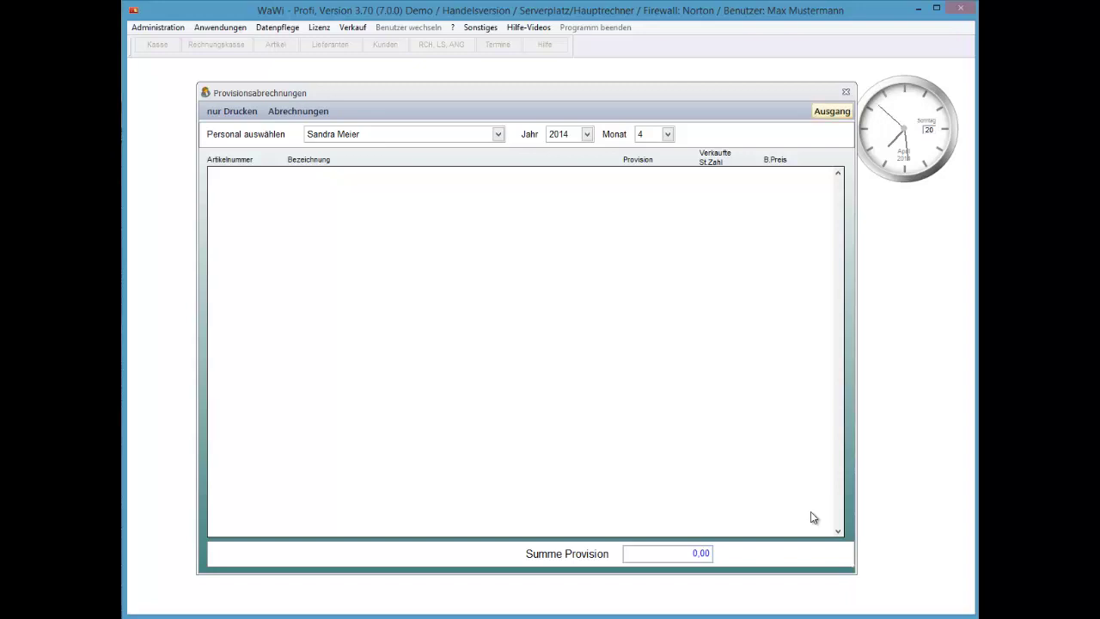
- Leave the commission settlements and open the invoice overview (RCH, LS, ANG) to view the item details of the unpaid invoice
{"action": "key", "text": "Escape"}
{"action": "left_click", "coordinate": [811, 511]}
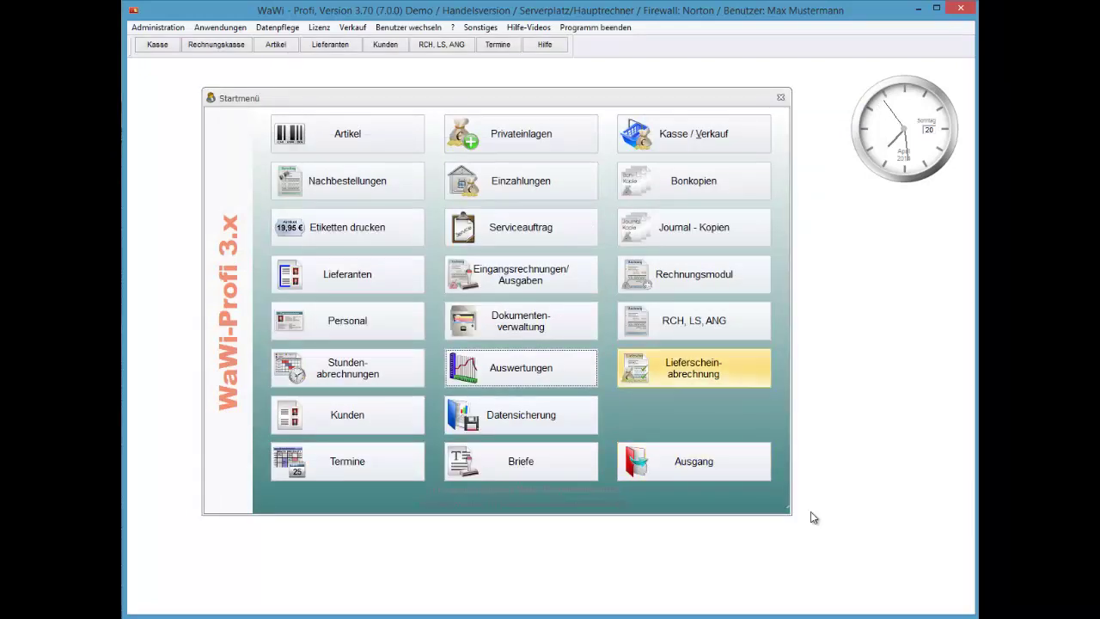
{"action": "key", "text": "Up"}
{"action": "key", "text": "Return"}
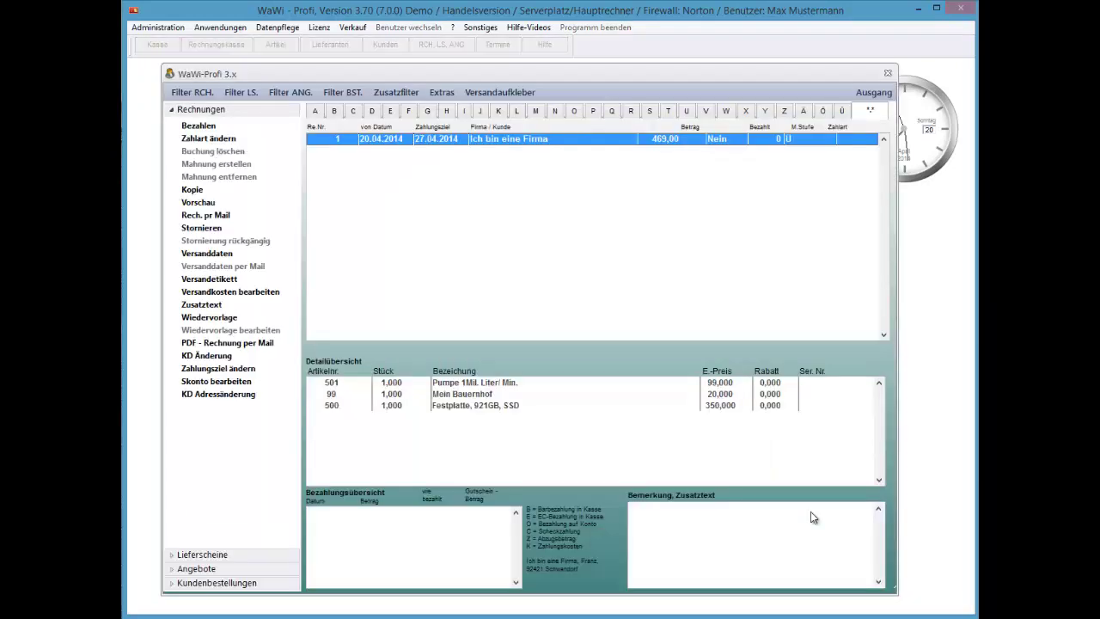
{"action": "key", "text": "Tab"}
{"action": "key", "text": "Up"}
{"action": "key", "text": "Up"}
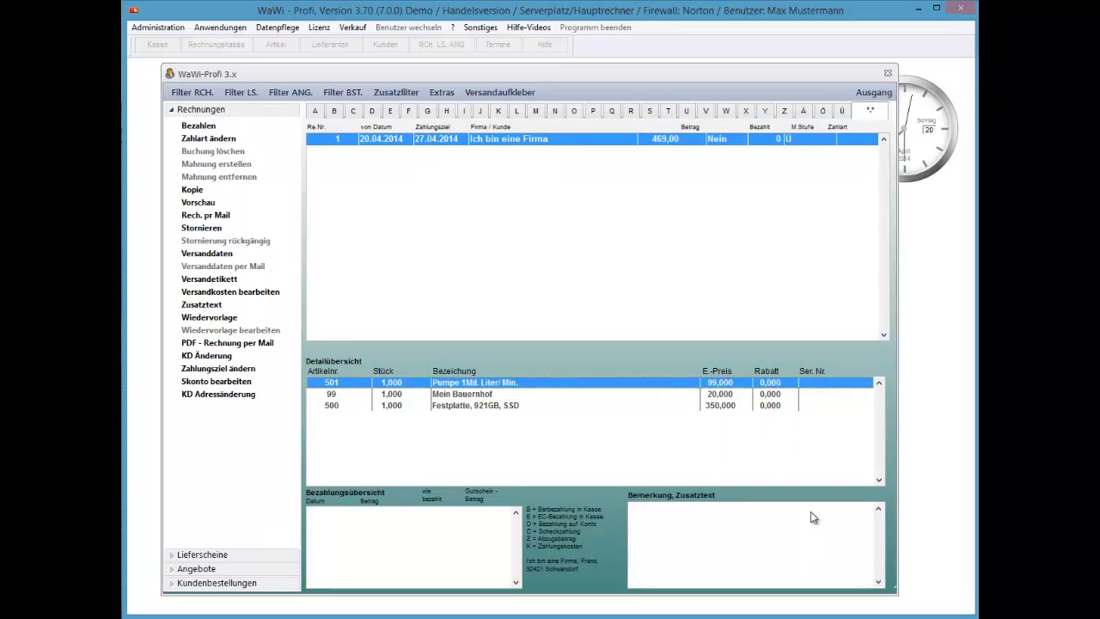
- Open the article record of the invoice item Mein Bauernhof and check its seller commission rate under Staffelpreise & PVA
{"action": "key", "text": "Down"}
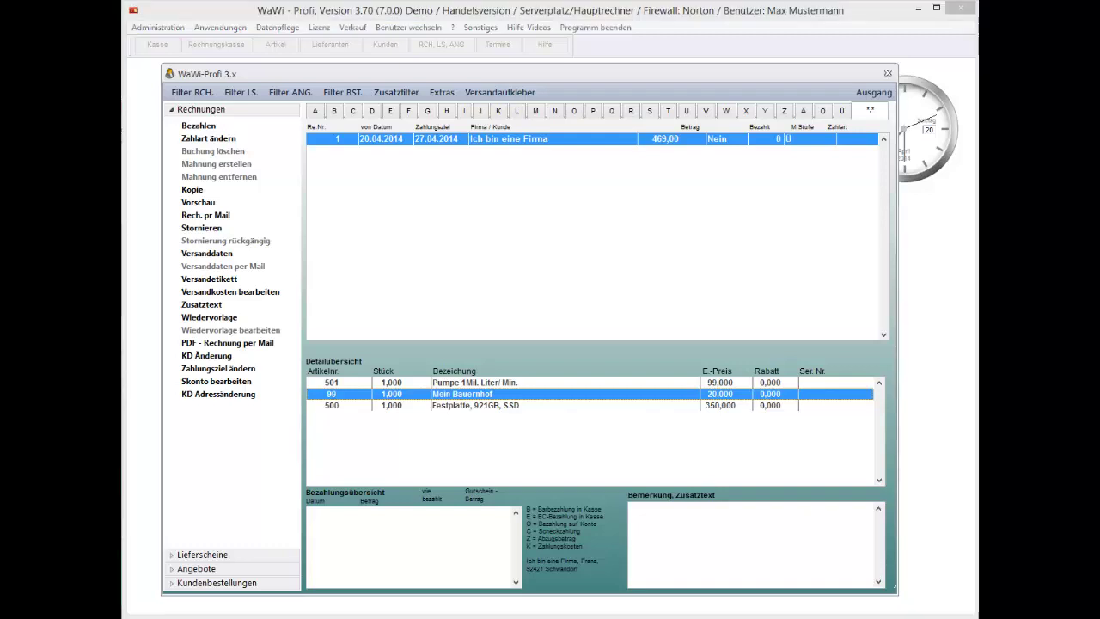
{"action": "right_click", "coordinate": [385, 396]}
{"action": "key", "text": "Up"}
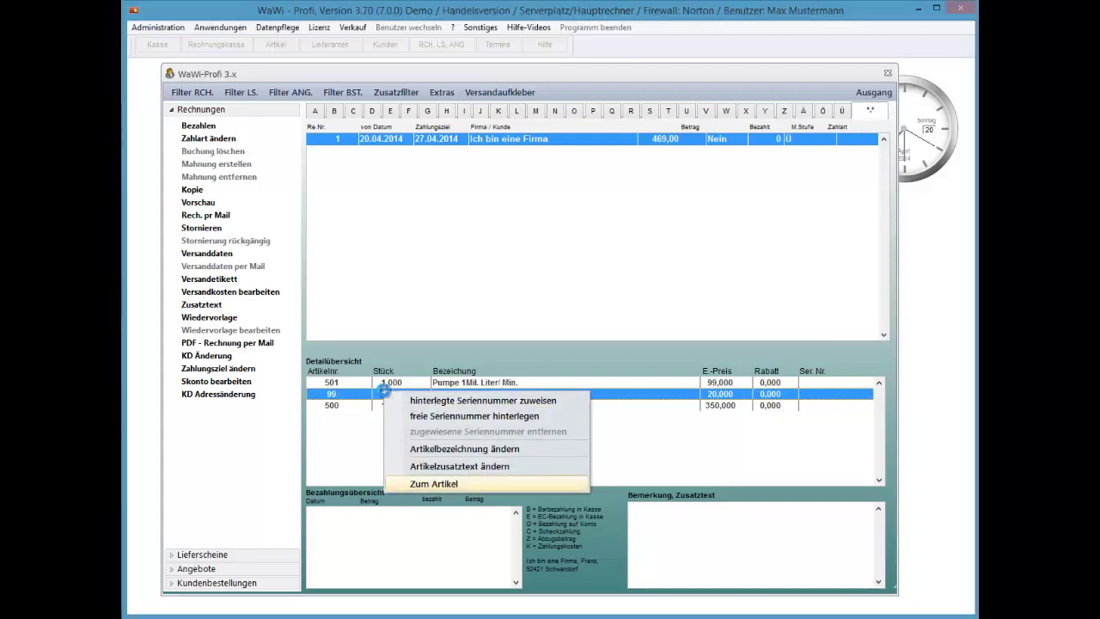
{"action": "key", "text": "Return"}
{"action": "key", "text": "Right"}
{"action": "key", "text": "Right"}
{"action": "key", "text": "Right"}
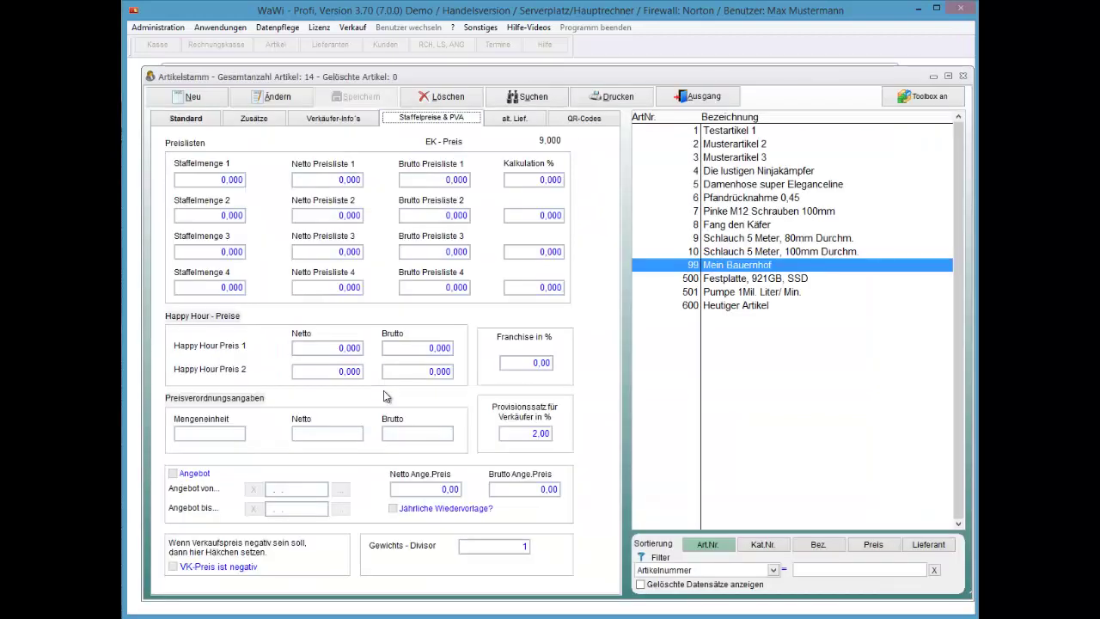
{"action": "key", "text": "Escape"}
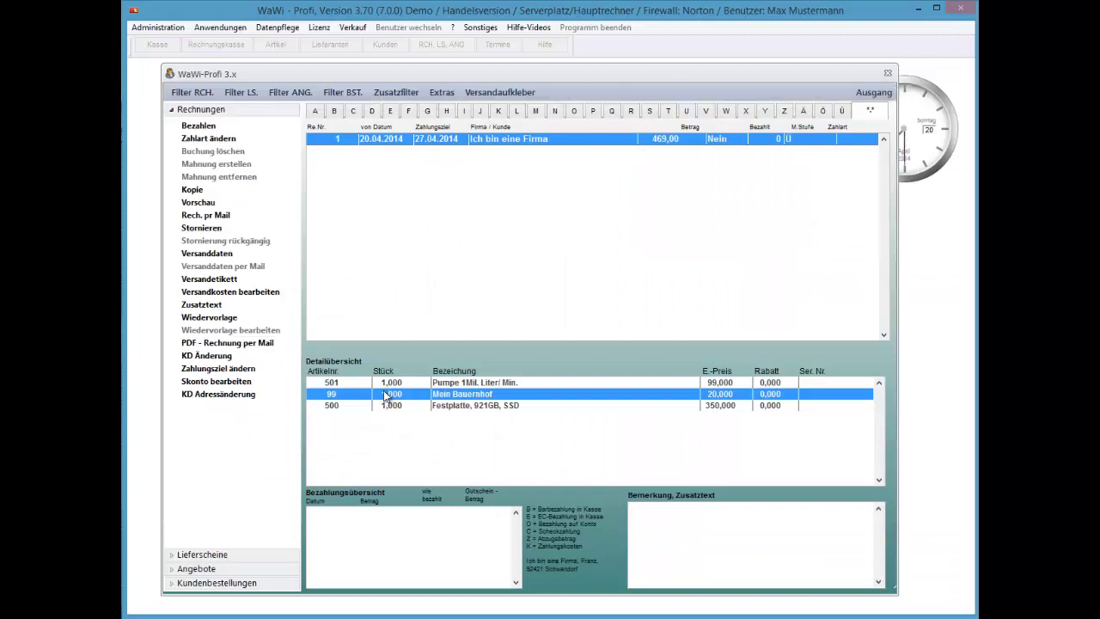
- Open the article record of the invoice item Pumpe 1Mil. Liter/ Min. and check its seller commission rate under Staffelpreise & PVA
{"action": "key", "text": "Up"}
{"action": "key", "text": "shift+F10"}
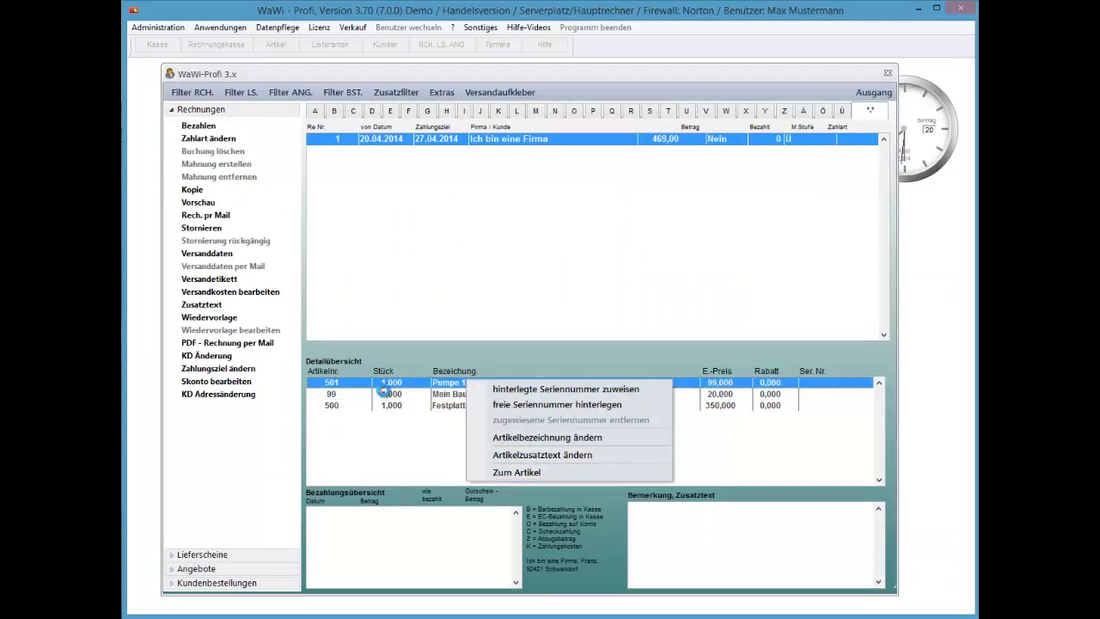
{"action": "key", "text": "Return"}
{"action": "key", "text": "Return"}
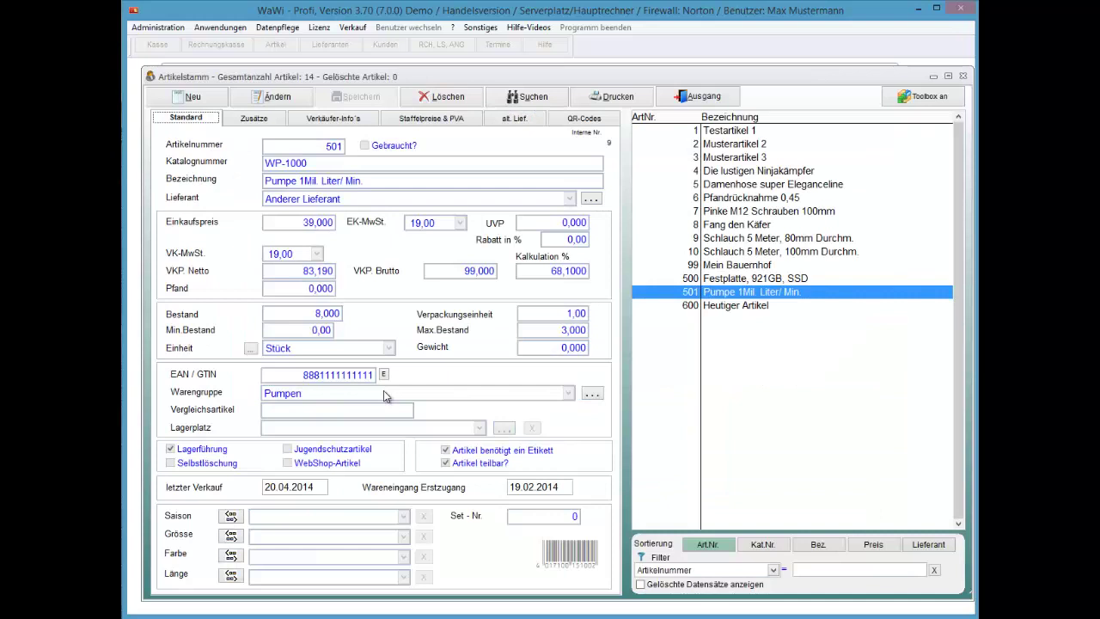
{"action": "key", "text": "ctrl+Tab"}
{"action": "key", "text": "ctrl+Tab"}
{"action": "key", "text": "ctrl+Tab"}
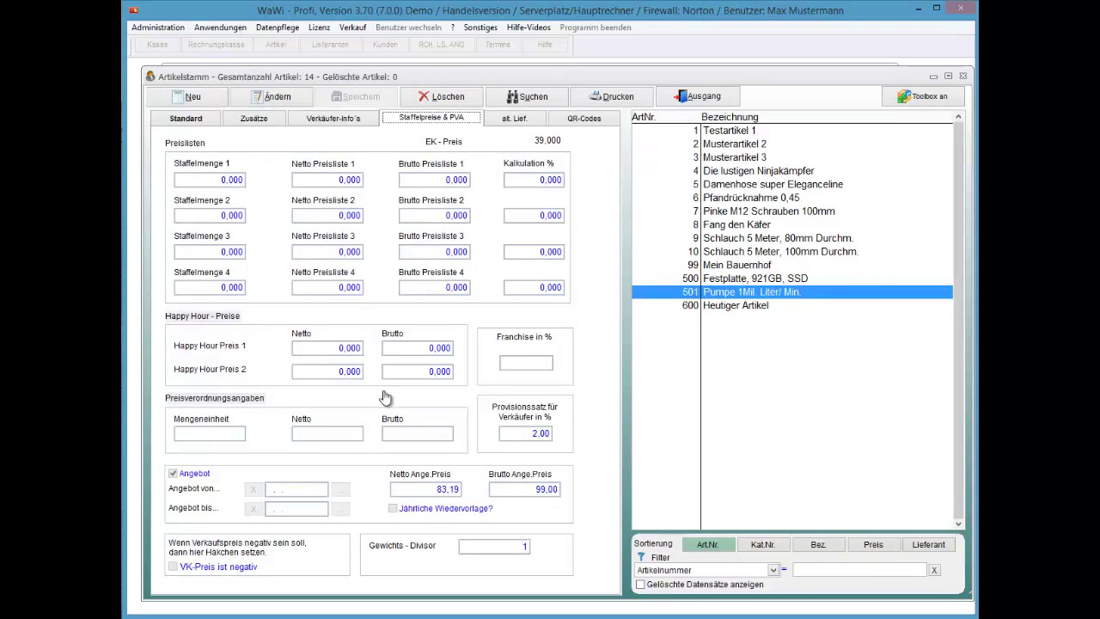
{"action": "key", "text": "alt"}
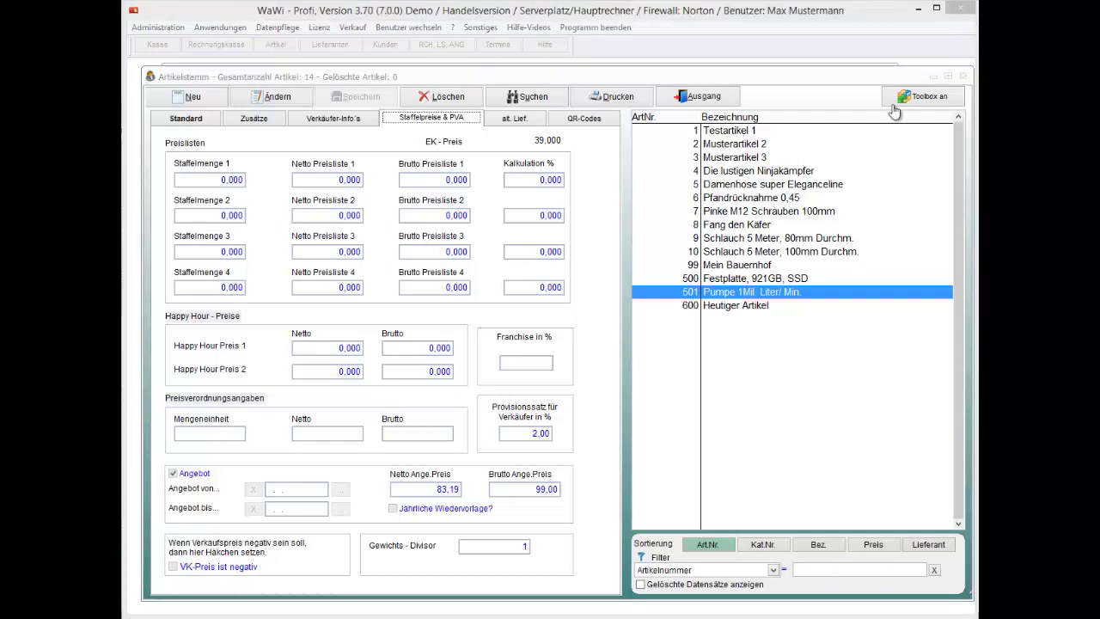
{"action": "left_click", "coordinate": [675, 97]}
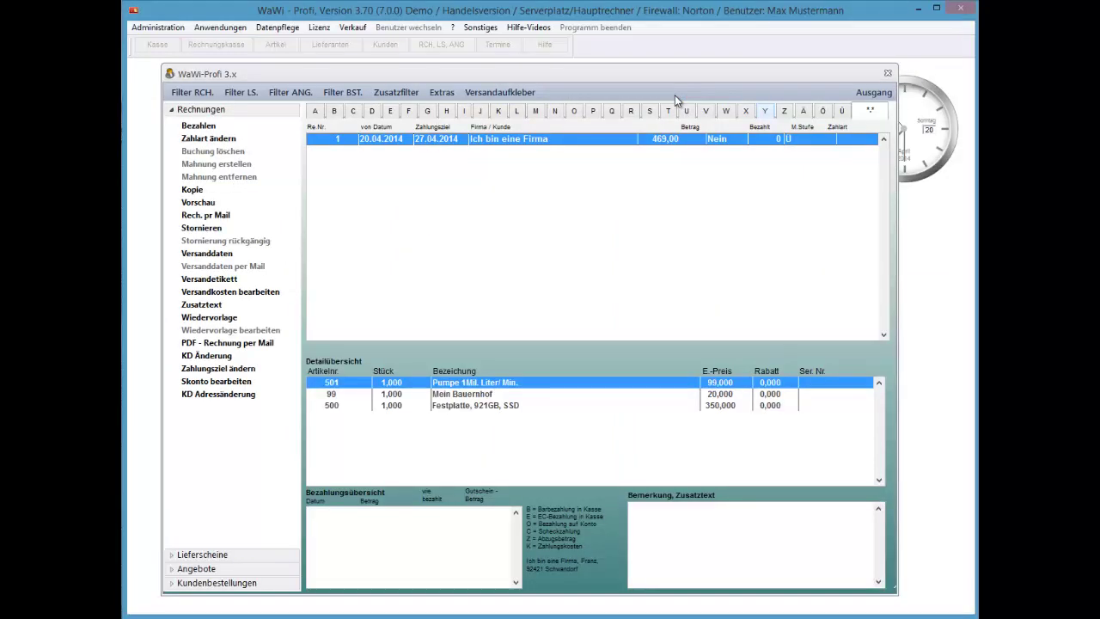
- Close and reopen the invoice overview to check the unpaid invoice, and return to the start menu
{"action": "key", "text": "Escape"}
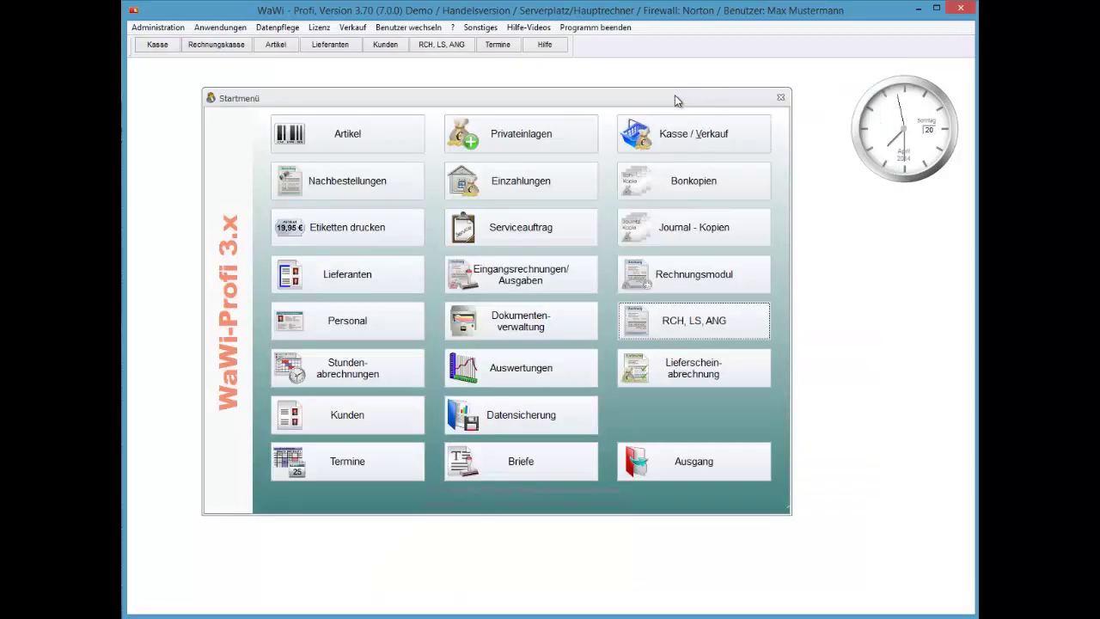
{"action": "key", "text": "Return"}
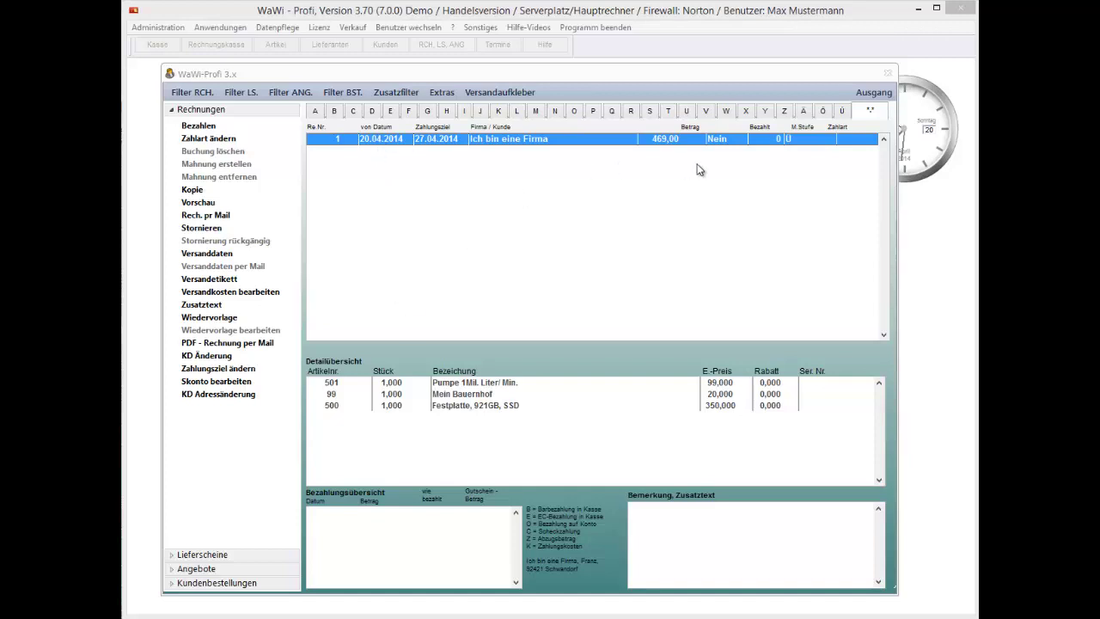
{"action": "left_click", "coordinate": [872, 93]}
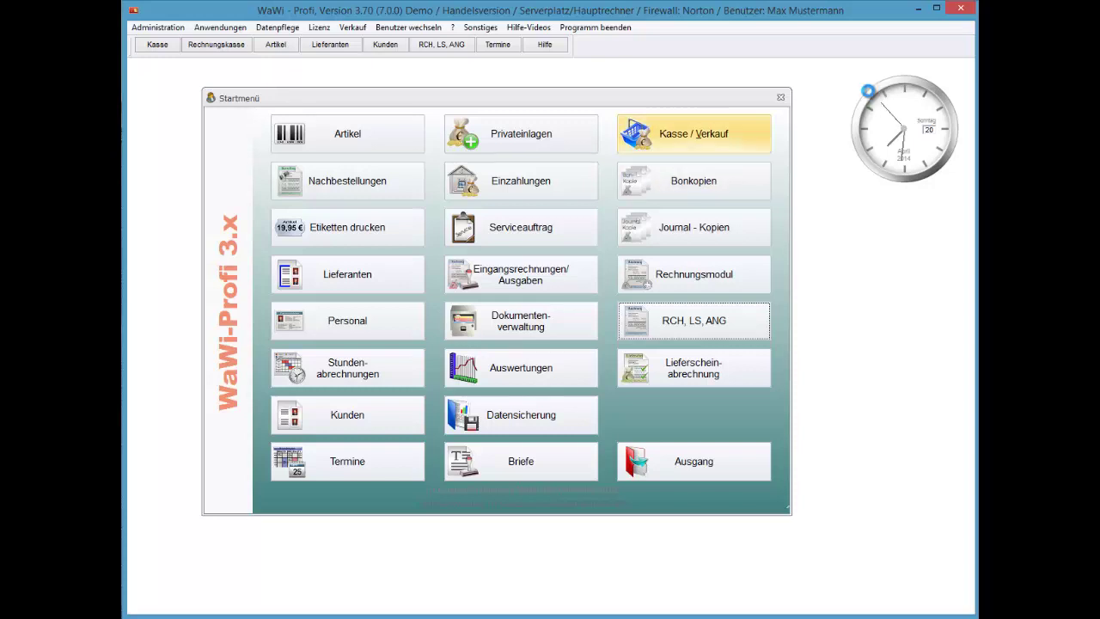
- Open the register's list of open invoices and take over the 469,00 invoice for payment
{"action": "key", "text": "alt+v"}
{"action": "key", "text": "Return"}
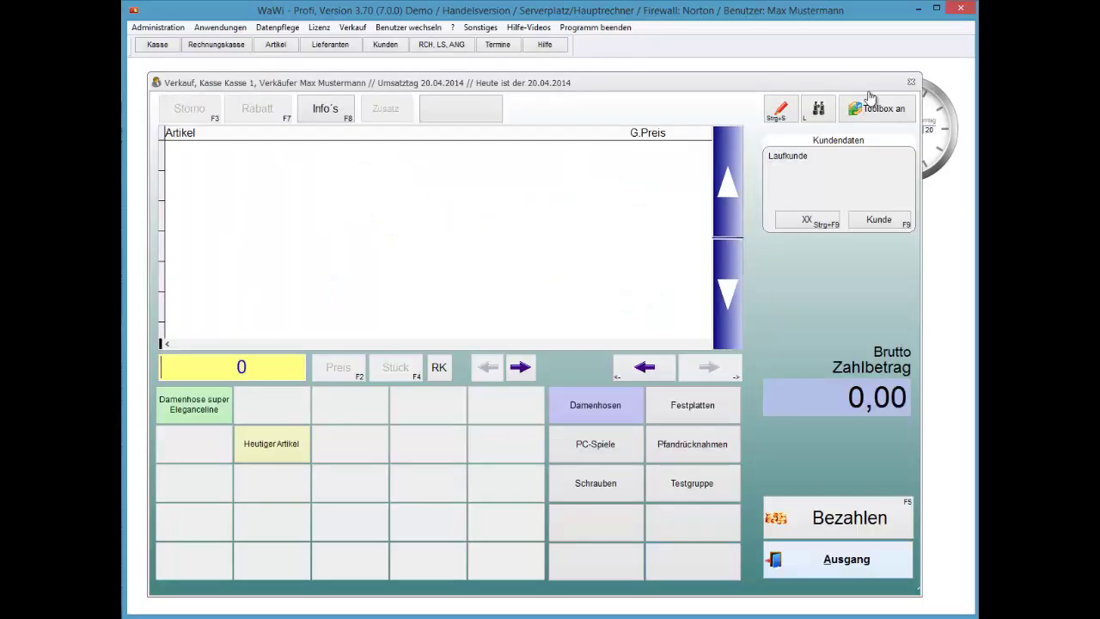
{"action": "key", "text": "F5"}
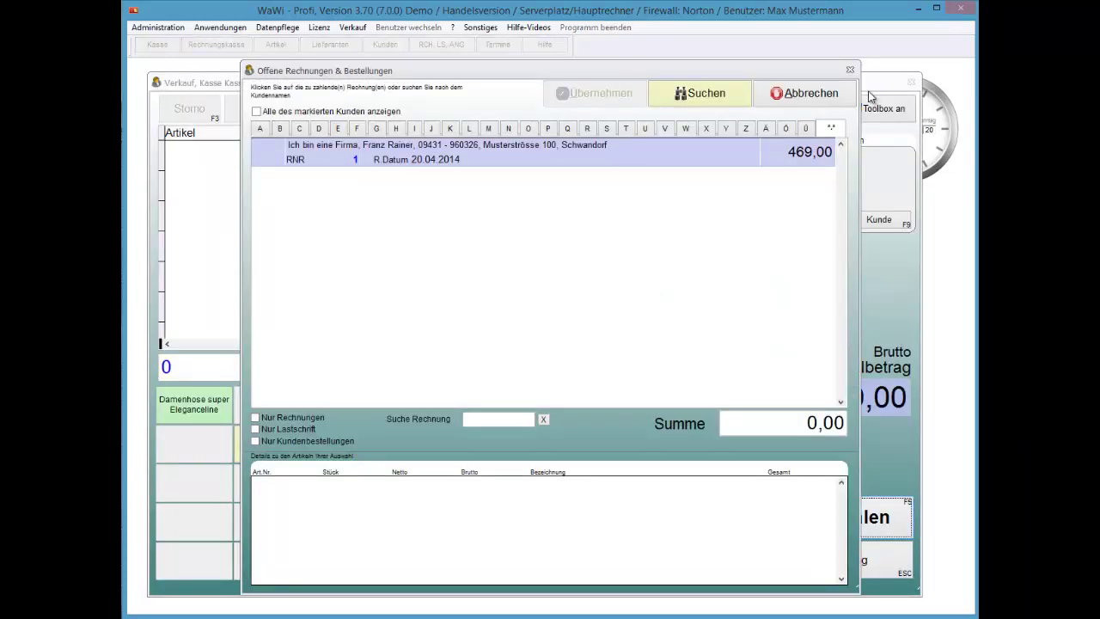
{"action": "key", "text": "Return"}
{"action": "key", "text": "alt+ü"}
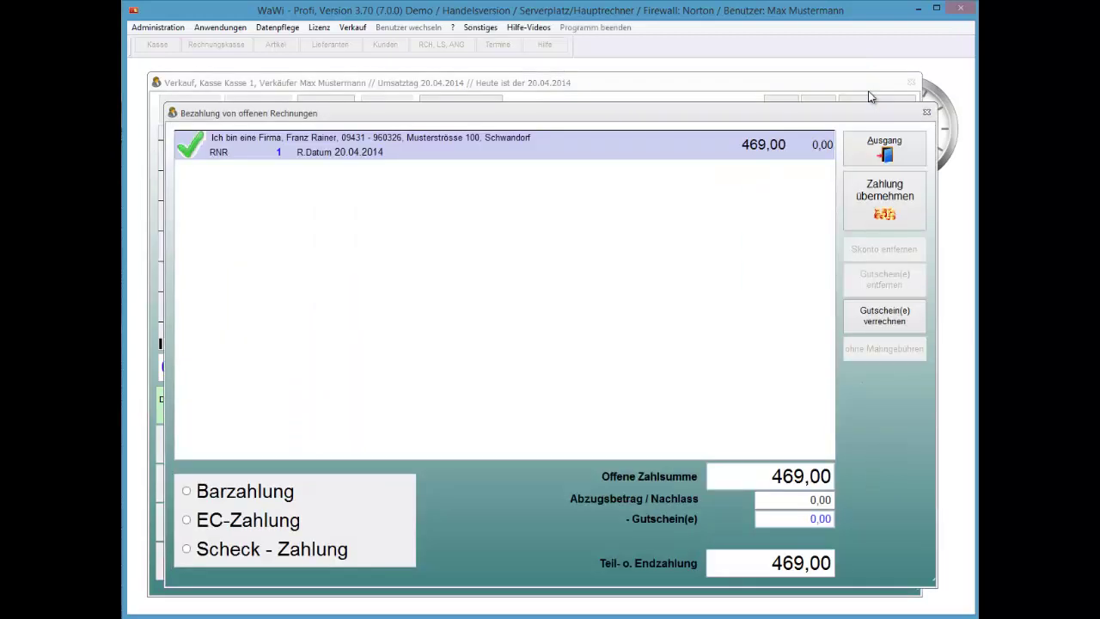
- Pay the open invoice in full by EC-Zahlung, accept the terminal payment, and leave the register
{"action": "key", "text": "Down"}
{"action": "key", "text": "Down"}
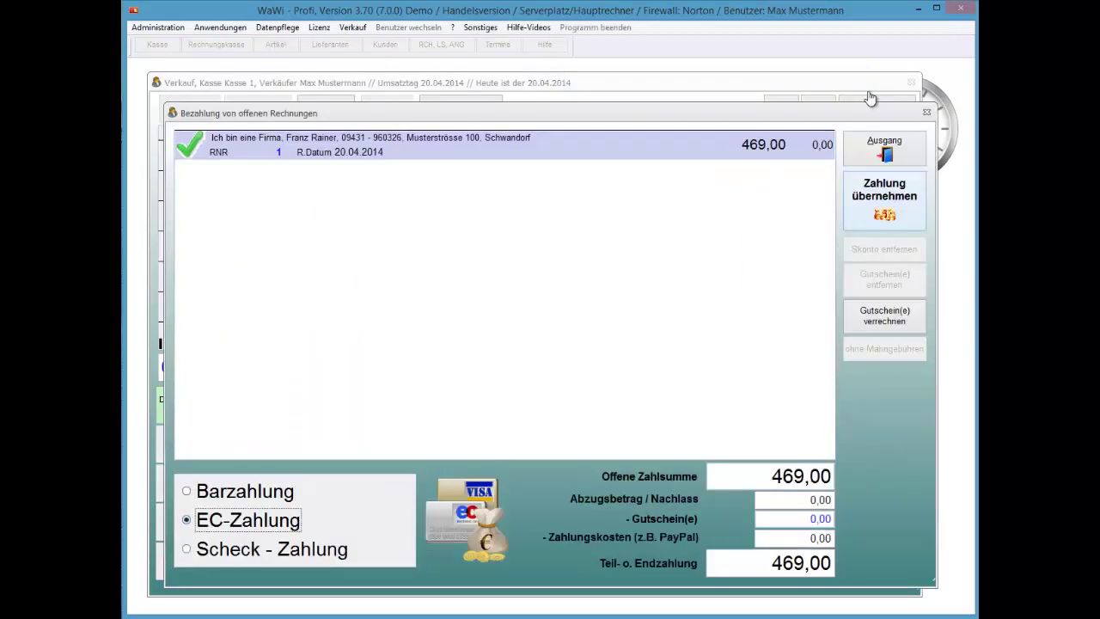
{"action": "key", "text": "Return"}
{"action": "key", "text": "Return"}
{"action": "key", "text": "Return"}
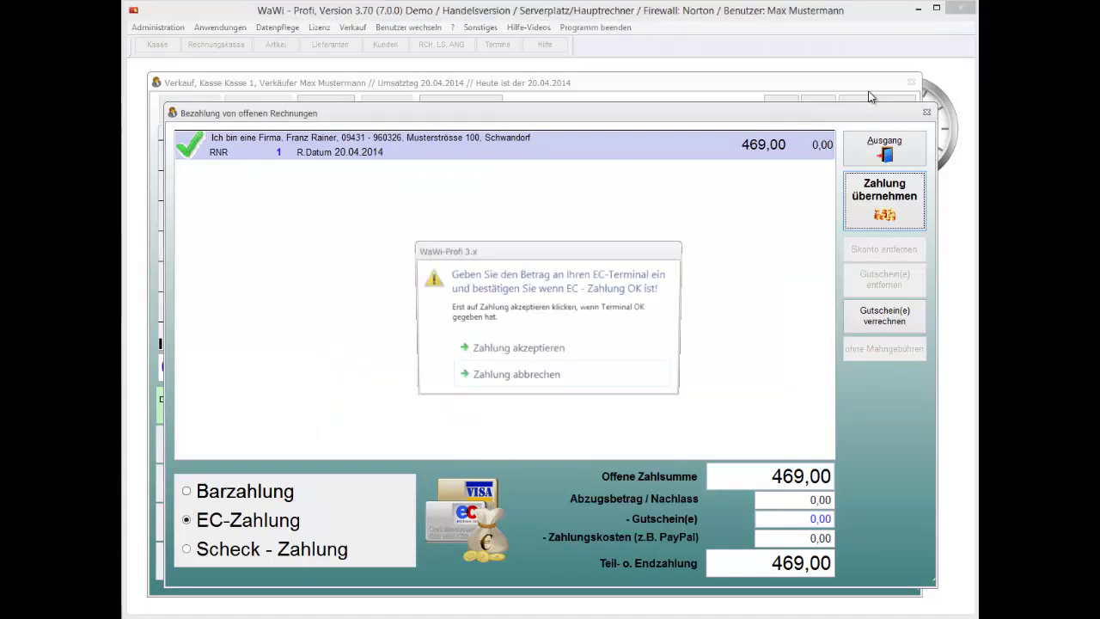
{"action": "key", "text": "Up"}
{"action": "key", "text": "Return"}
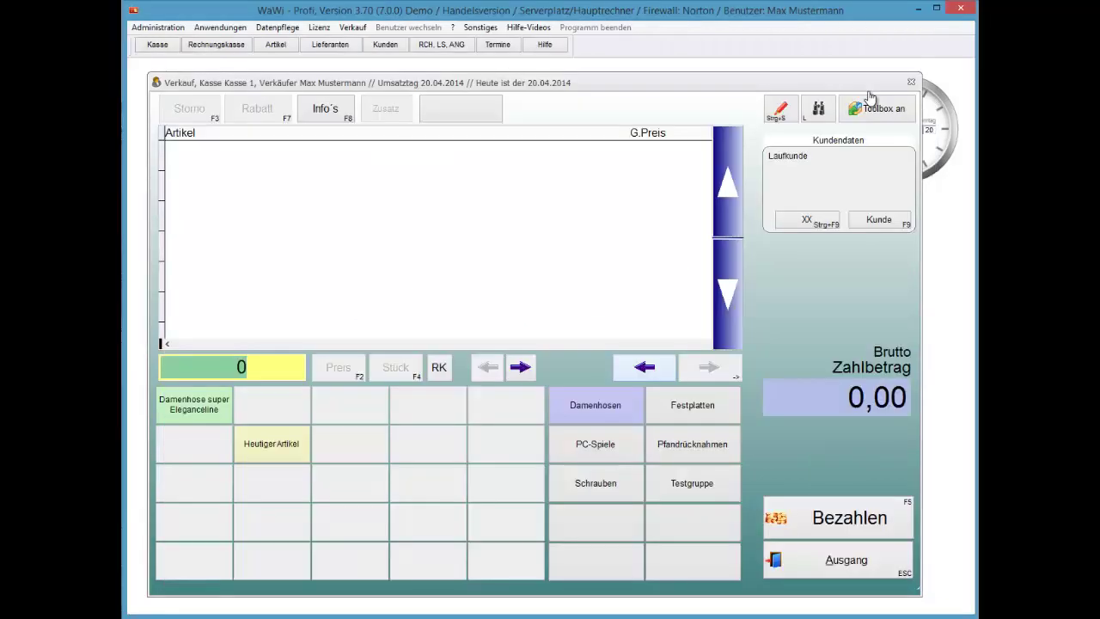
{"action": "key", "text": "Escape"}
{"action": "key", "text": "Return"}
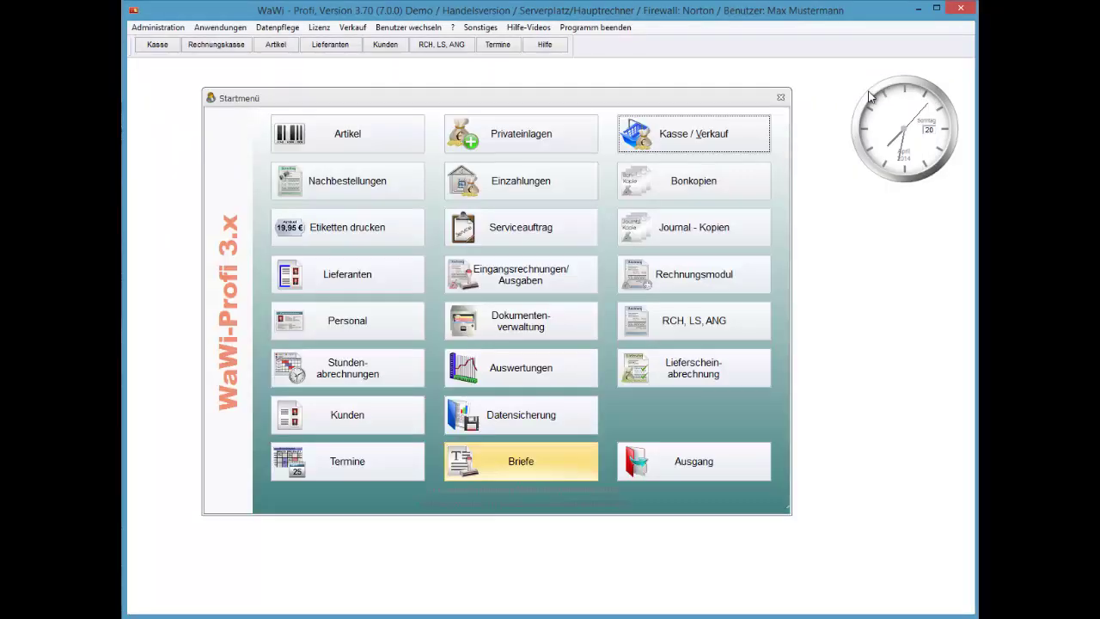
- Open the overview of invoices, delivery notes and offers, and change the invoice filter from open invoices so it includes the paid invoice
{"action": "left_click", "coordinate": [693, 321]}
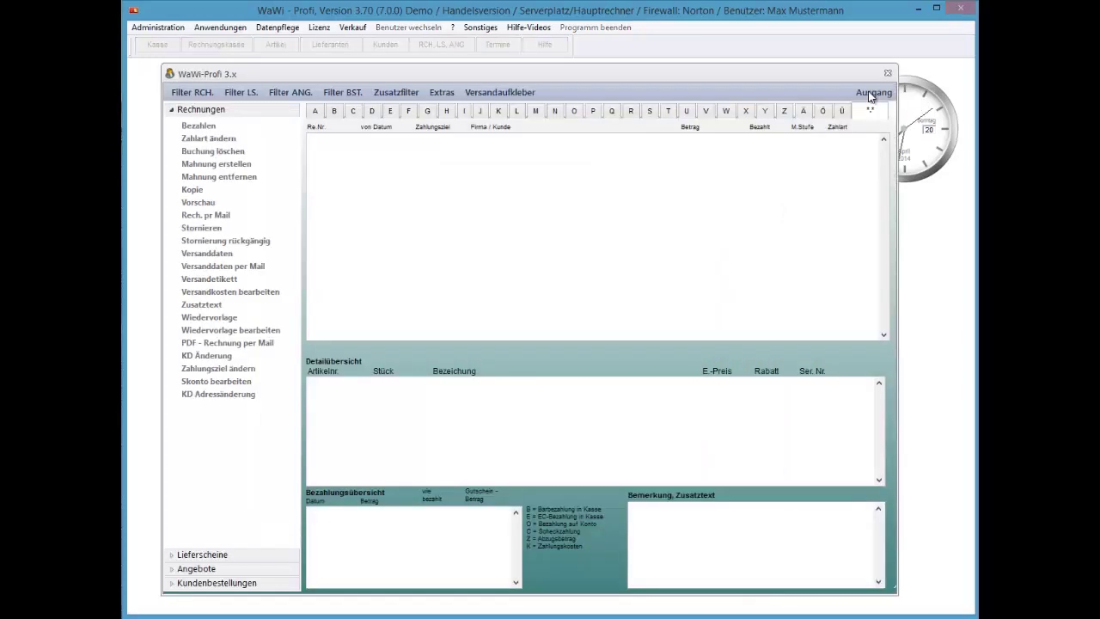
{"action": "left_click", "coordinate": [191, 92]}
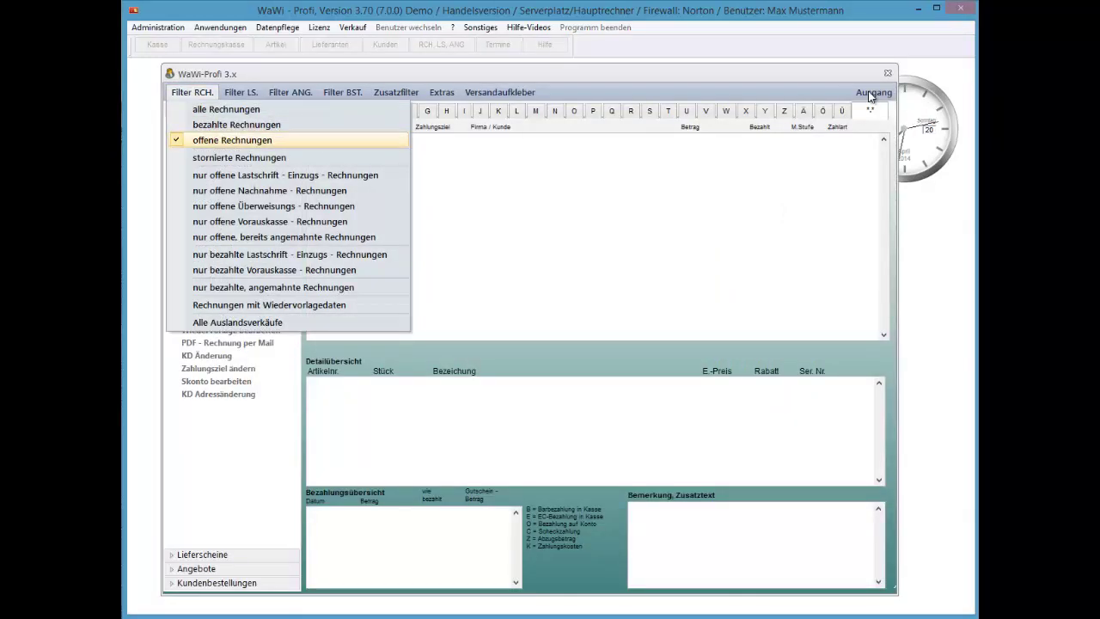
{"action": "key", "text": "Return"}
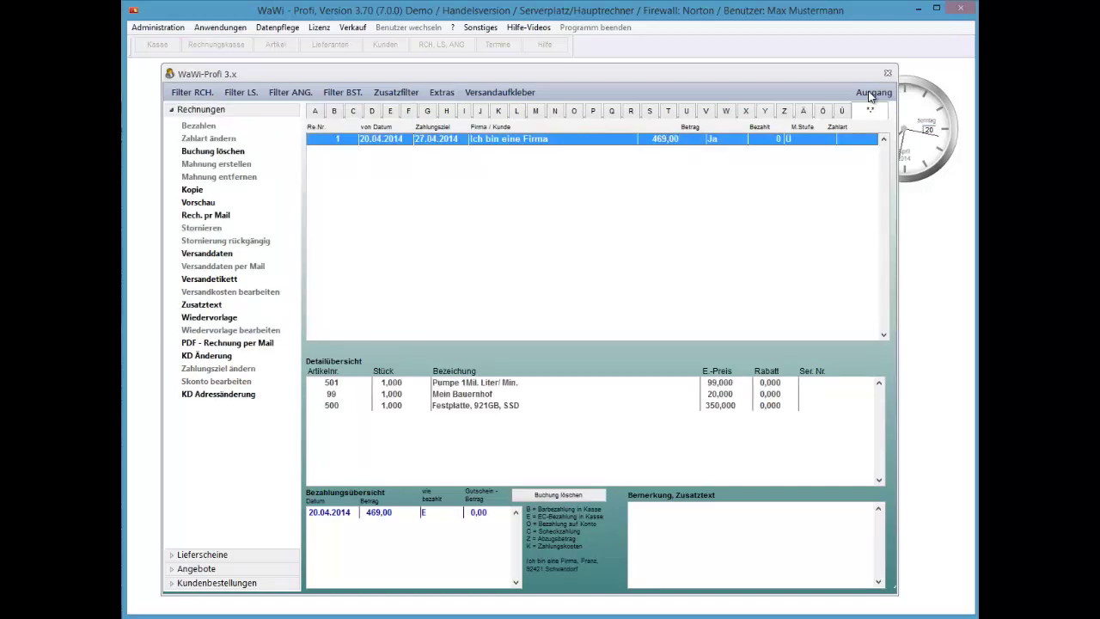
- Examine the paid invoice's article lines and its payment entry in the Bezahlungsübersicht, and return to the start menu
{"action": "key", "text": "Down"}
{"action": "key", "text": "Down"}
{"action": "key", "text": "Down"}
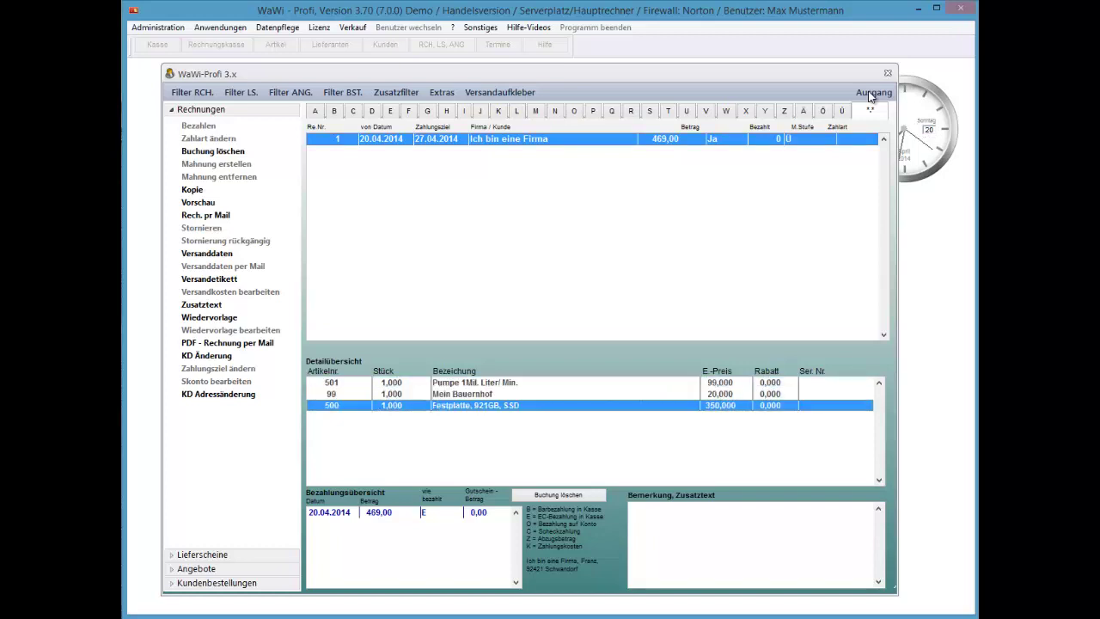
{"action": "key", "text": "Tab"}
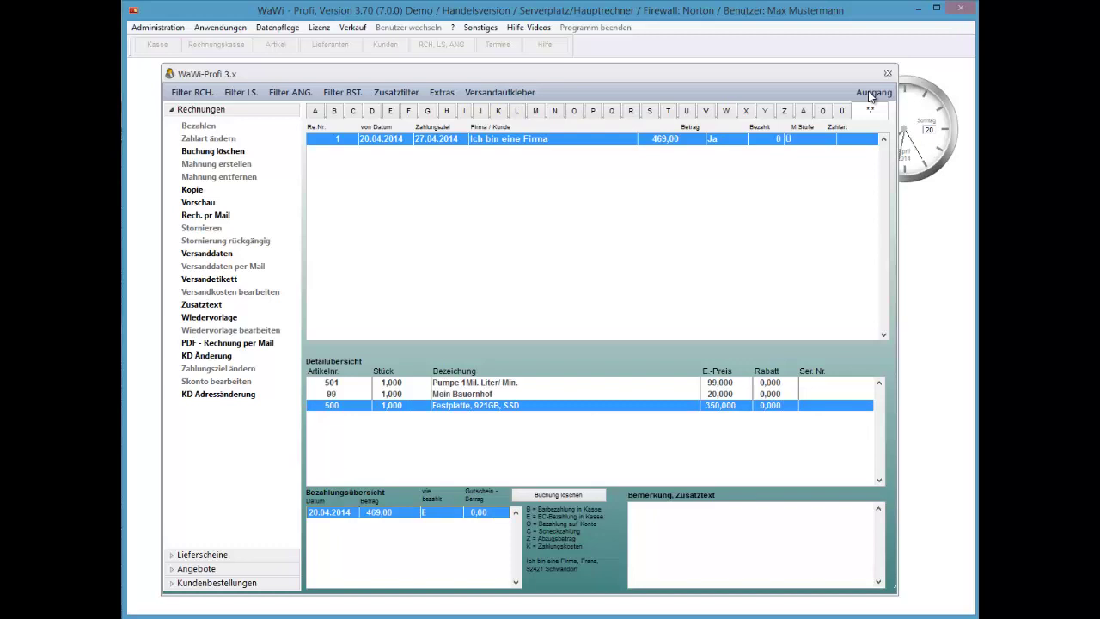
{"action": "left_click", "coordinate": [871, 93]}
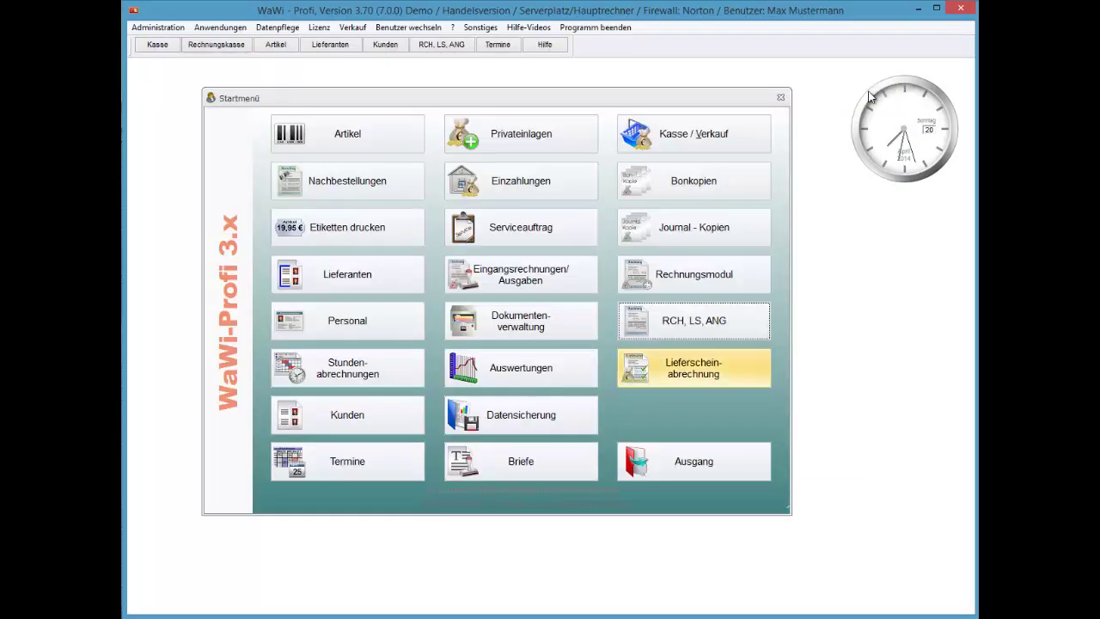
- Open the Provisionen evaluation for all staff and examine the commissions for Mein Bauernhof and Pumpe 1Mil. Liter/ Min
{"action": "left_click", "coordinate": [521, 367]}
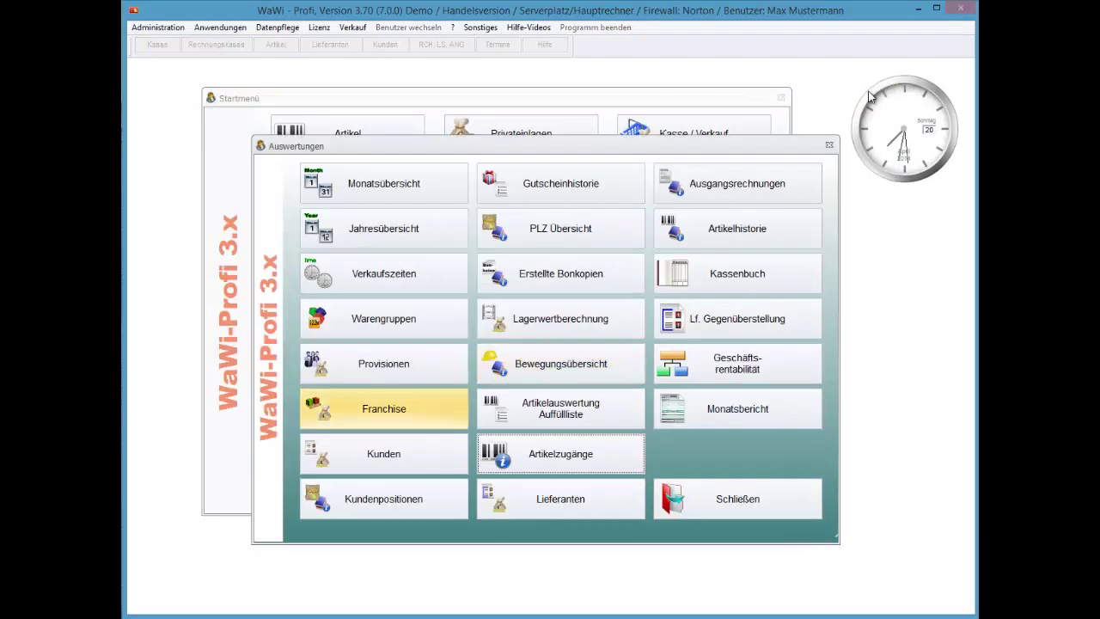
{"action": "left_click", "coordinate": [385, 364]}
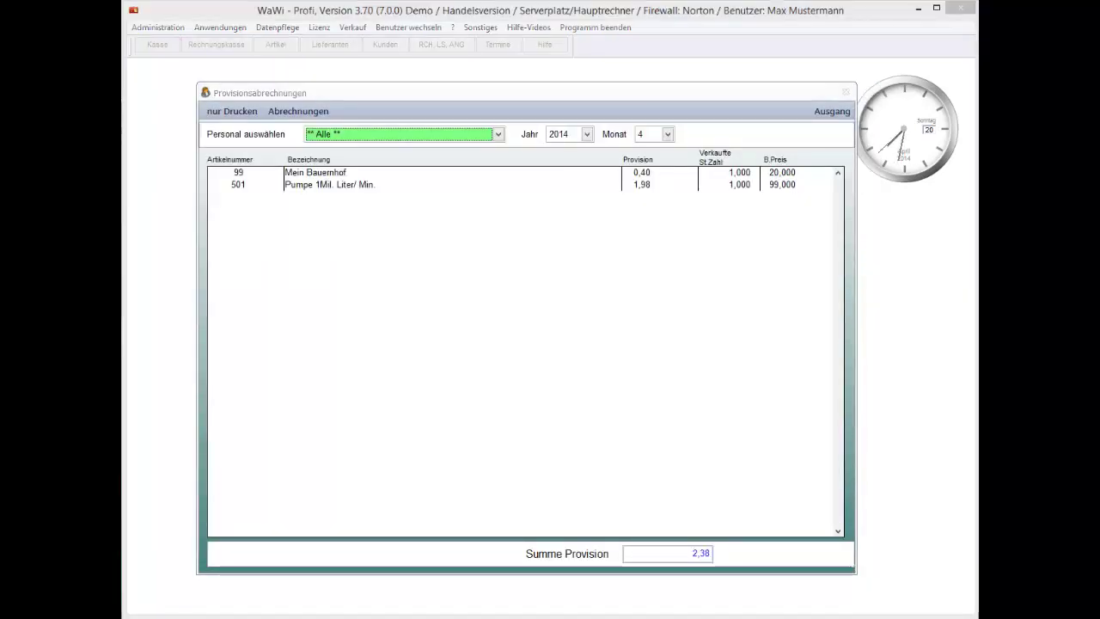
{"action": "left_click", "coordinate": [326, 184]}
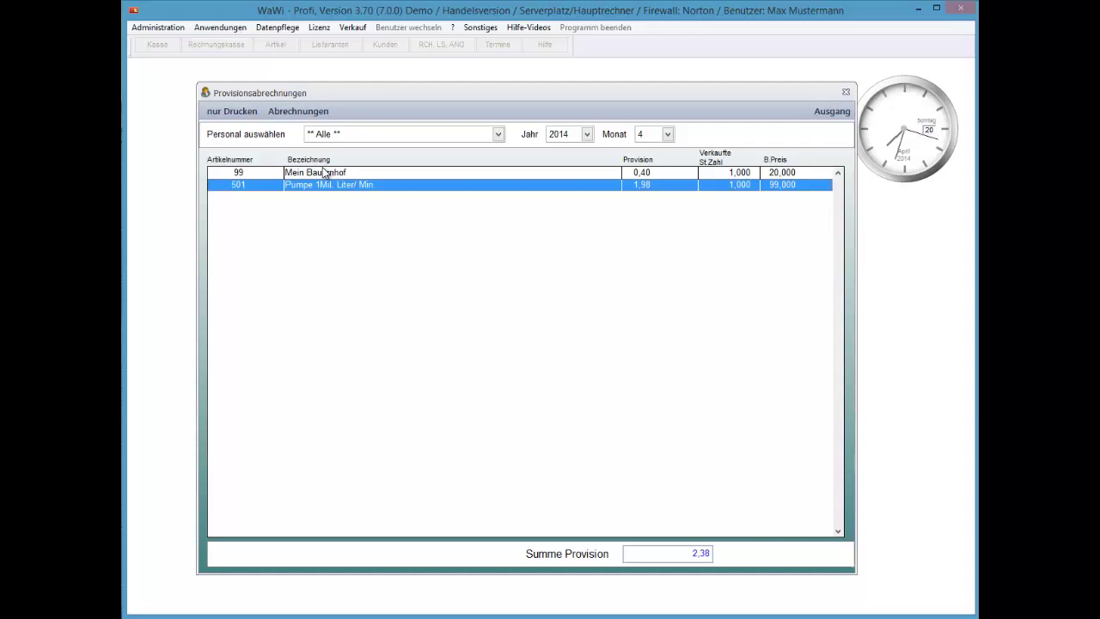
{"action": "left_click", "coordinate": [325, 173]}
{"action": "key", "text": "Down"}
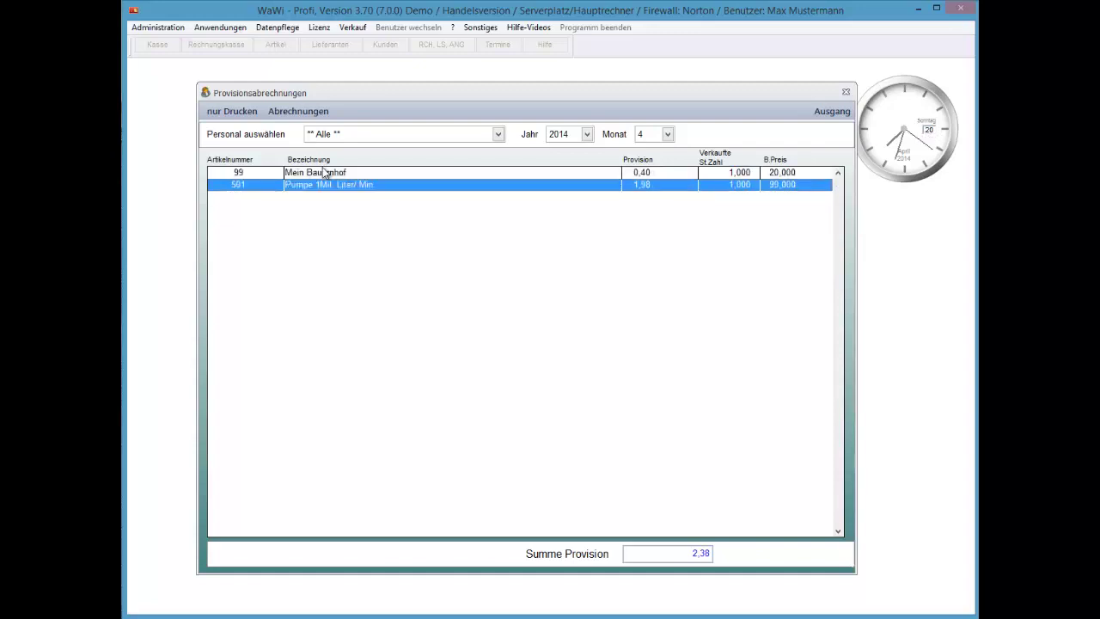